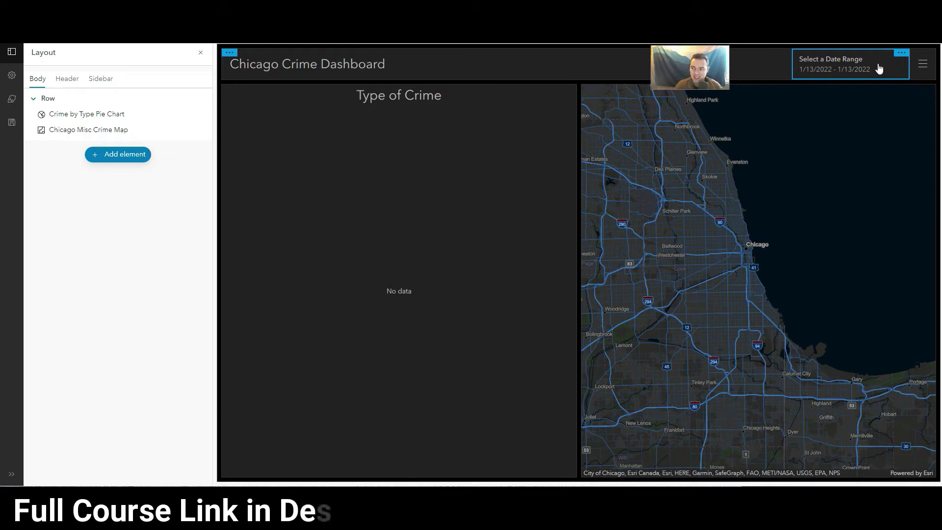
- Set both the minimum and maximum defaults of the date selector to Fixed
click(901, 53)
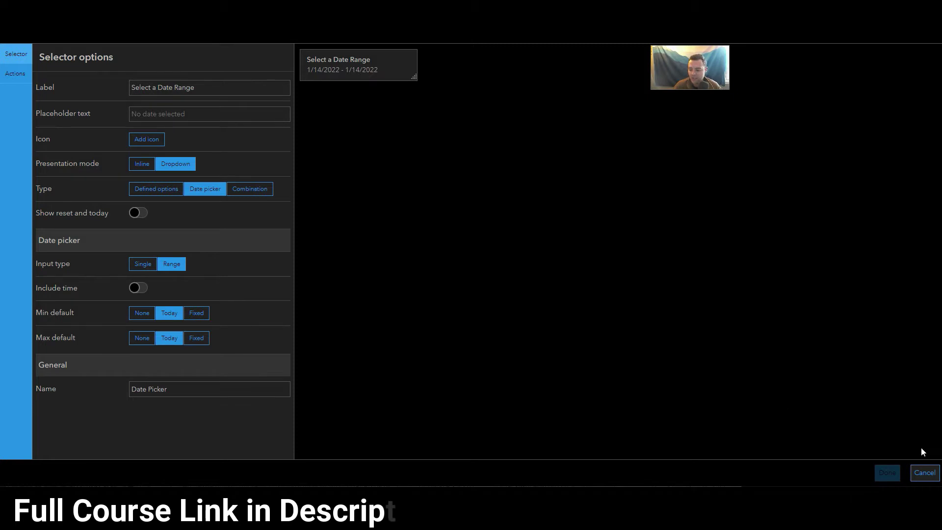
click(918, 474)
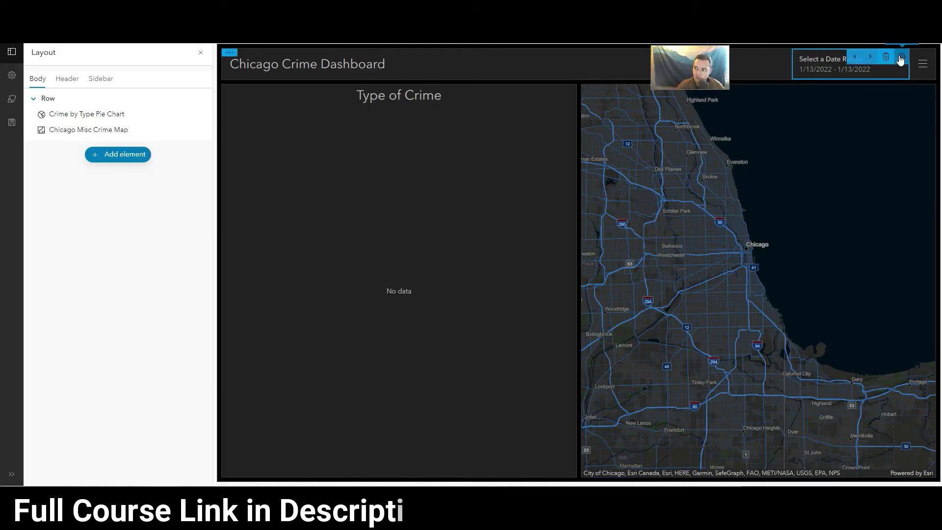
click(901, 57)
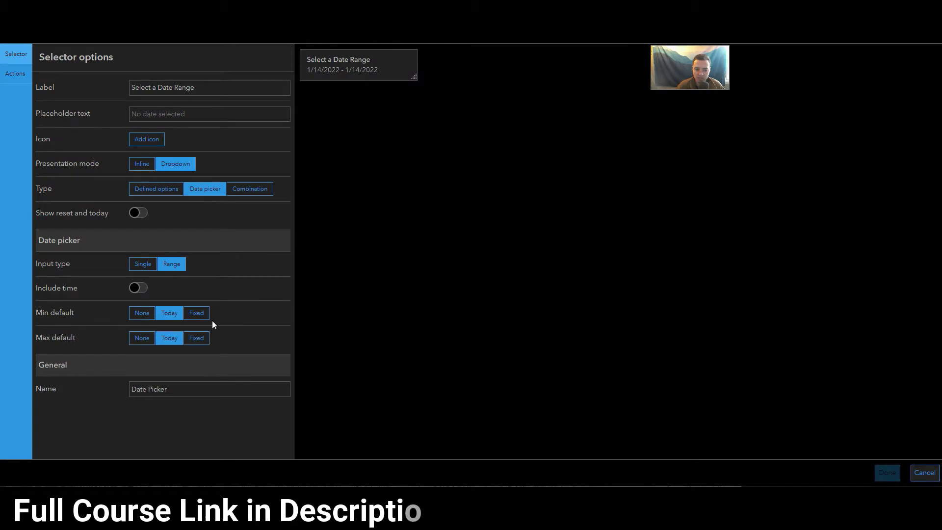
click(198, 312)
click(198, 358)
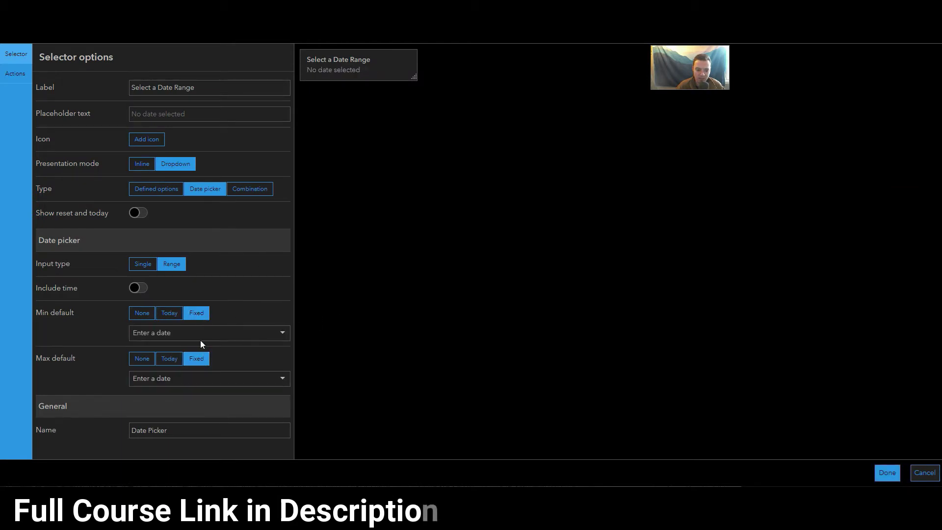
- Set the fixed start date to January 1, 2015
click(201, 339)
scroll(240, 347, down, 1)
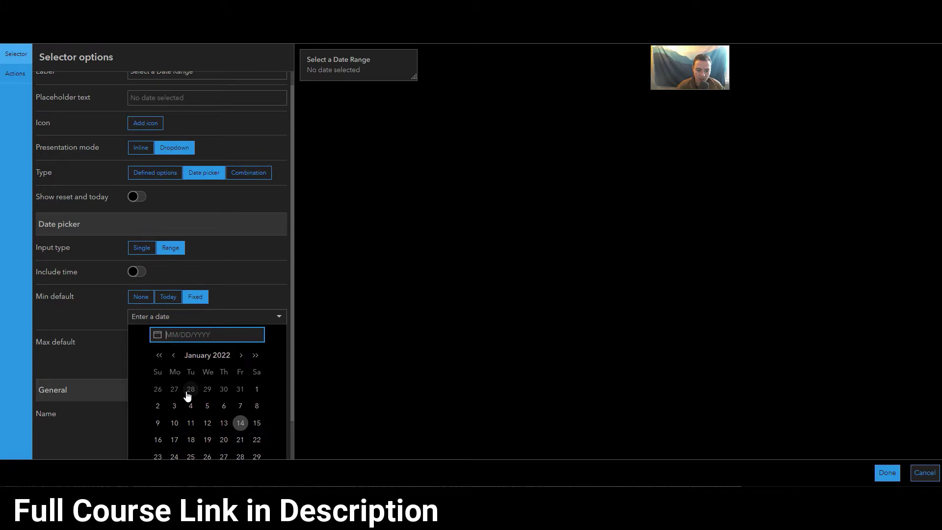
click(159, 356)
click(159, 355)
click(159, 355)
click(158, 355)
click(159, 355)
click(159, 355)
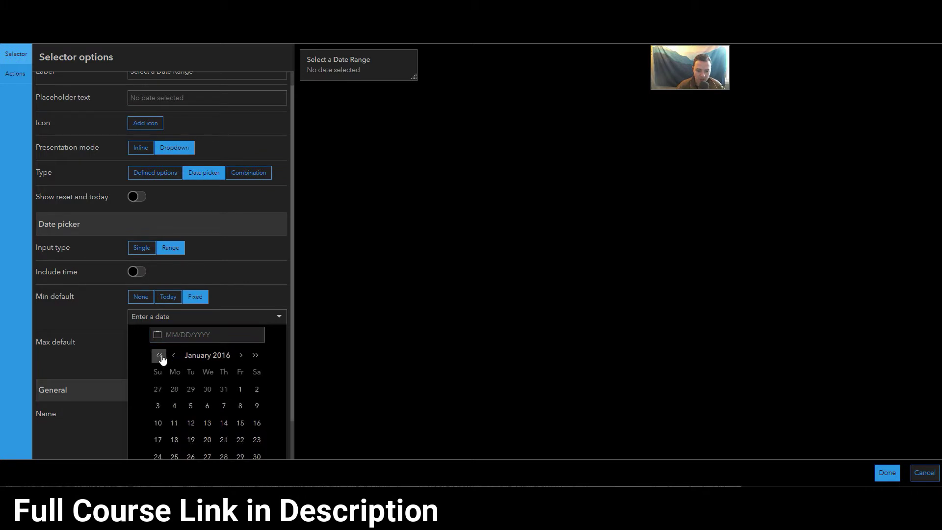
click(224, 389)
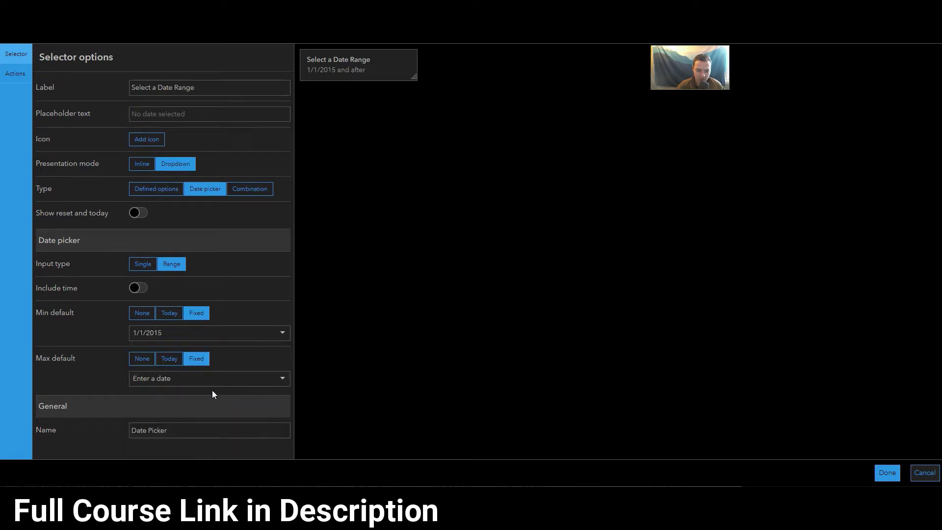
- Set the fixed end date to January 1, 2016 and apply the selector settings
click(214, 382)
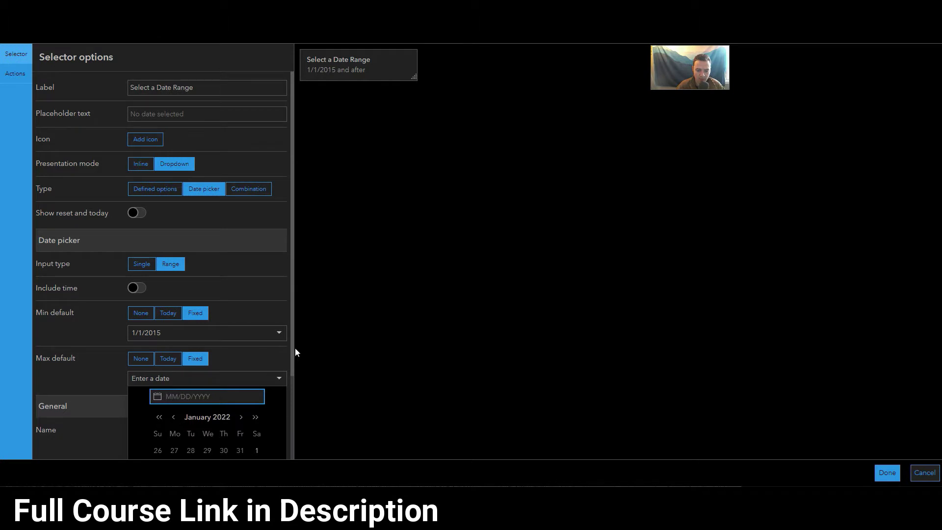
scroll(241, 347, down, 1)
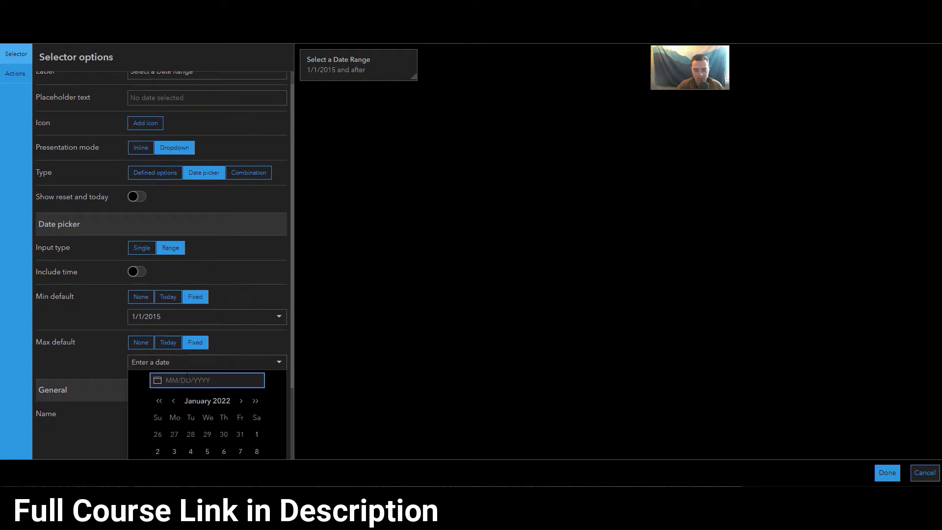
scroll(118, 362, down, 1)
click(158, 386)
click(158, 385)
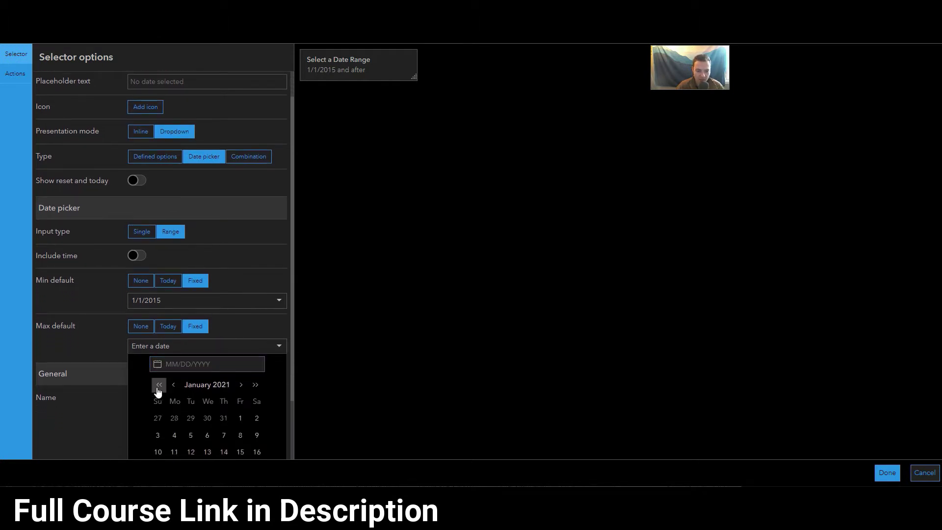
click(158, 385)
click(158, 385)
click(159, 386)
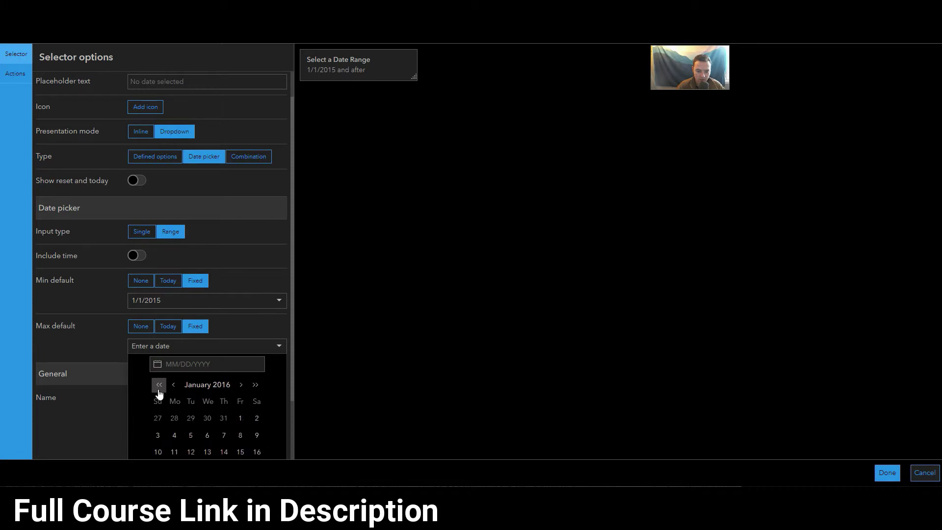
click(240, 418)
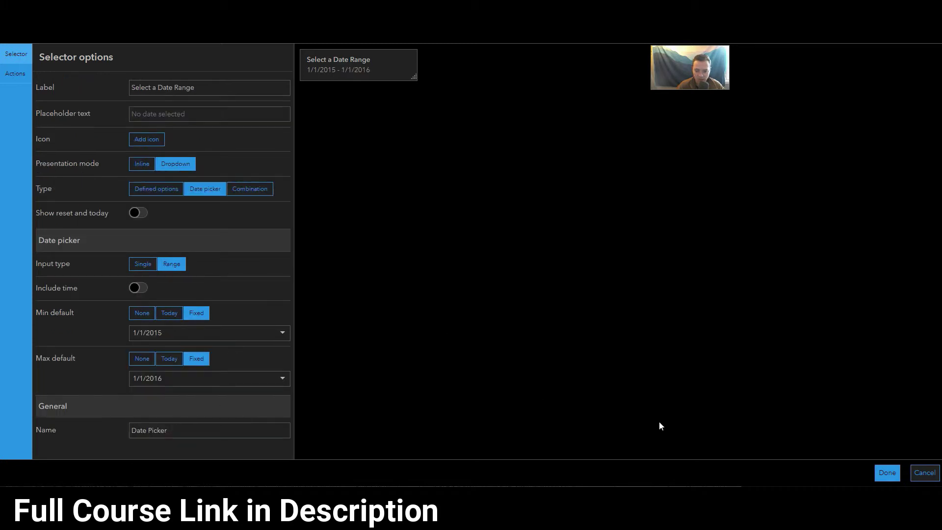
click(887, 472)
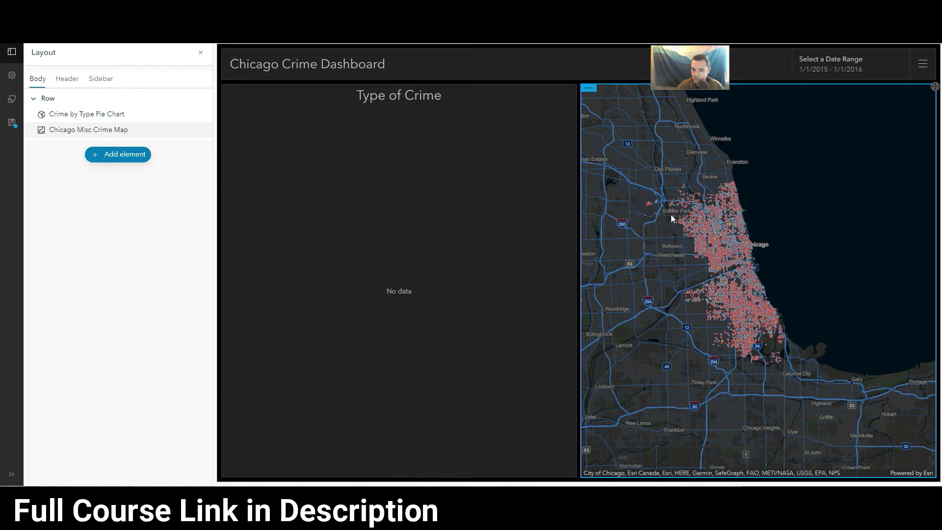
- Nudge the crime map slightly and save the dashboard
drag(754, 206, 751, 204)
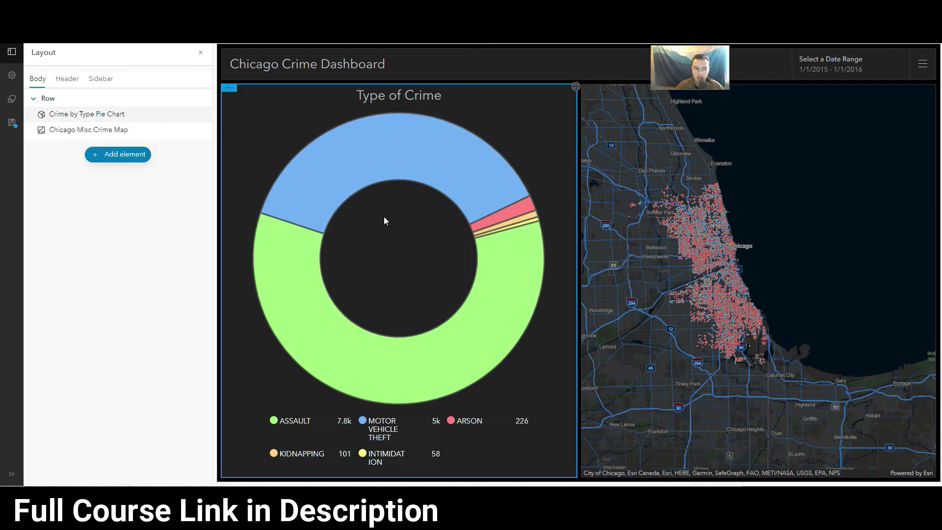
click(12, 122)
click(47, 110)
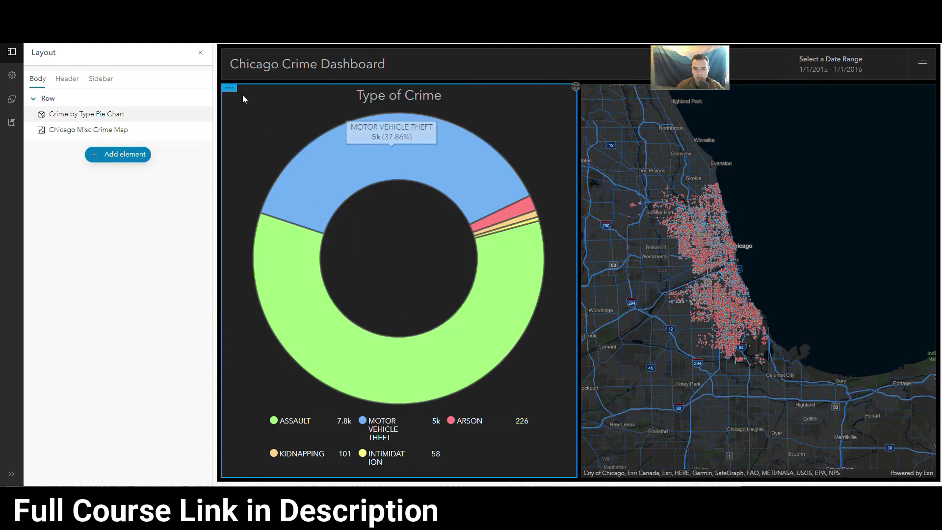
- Duplicate the Type of Crime pie and dock the copy below the original, beside the map
click(232, 122)
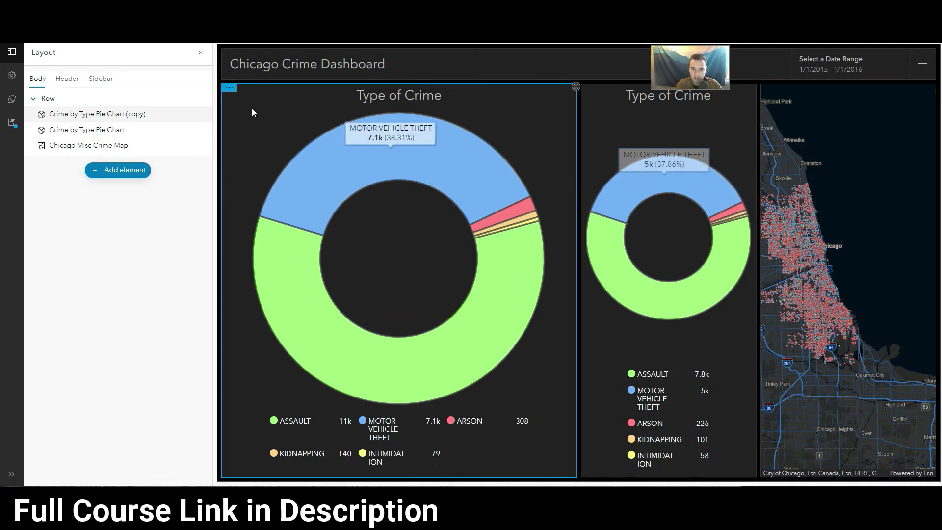
mouse_move(235, 90)
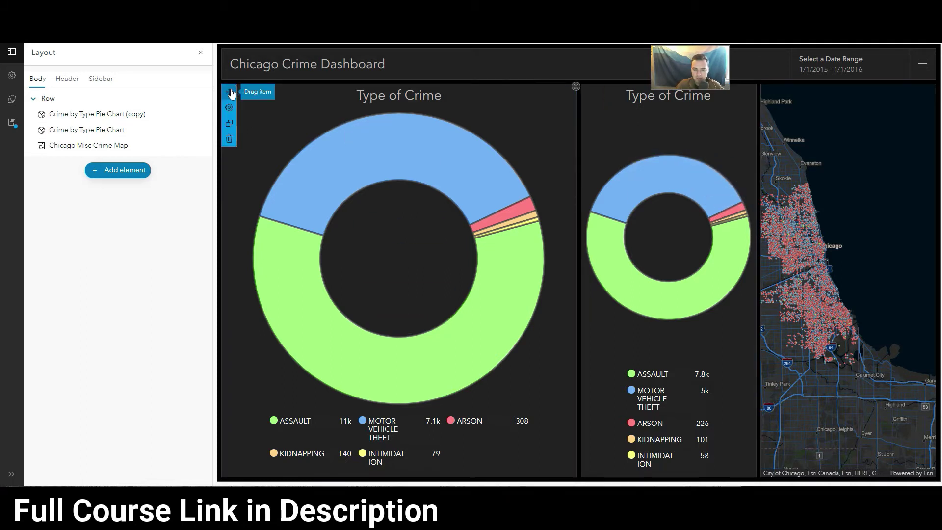
drag(231, 93, 670, 463)
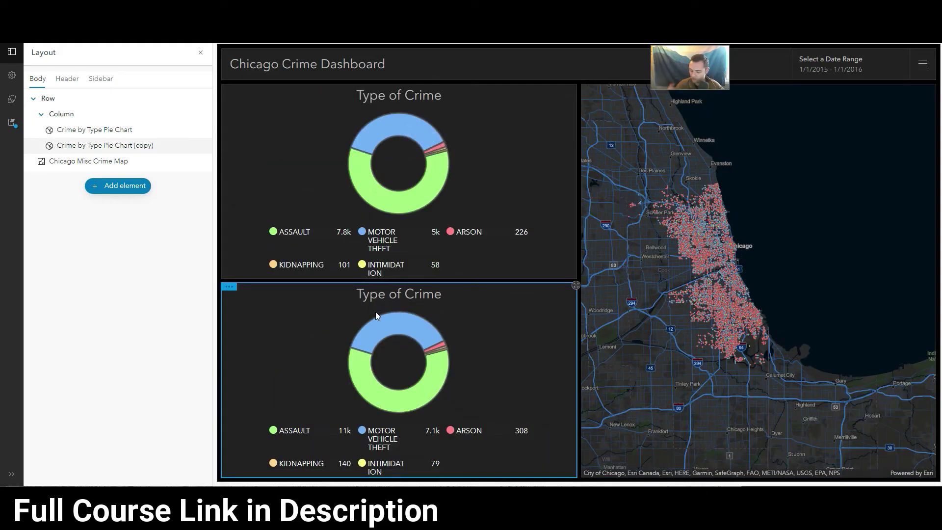
mouse_move(247, 278)
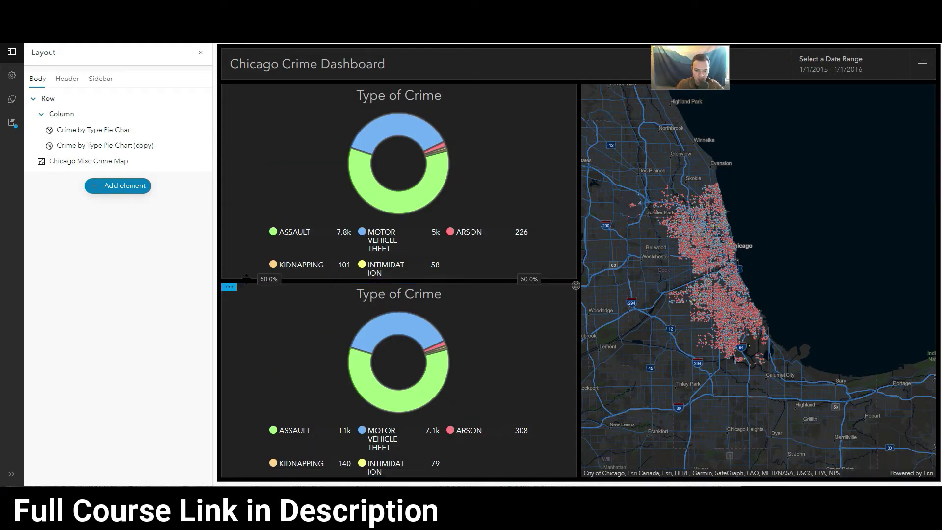
click(233, 307)
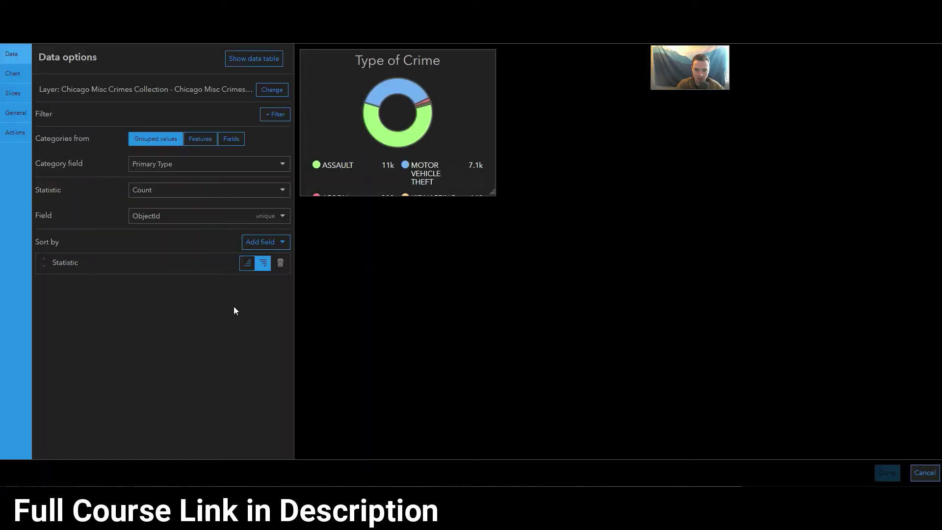
- Rename the copied chart to 'Arrest for Crime Pie Chart' in its General settings
click(17, 116)
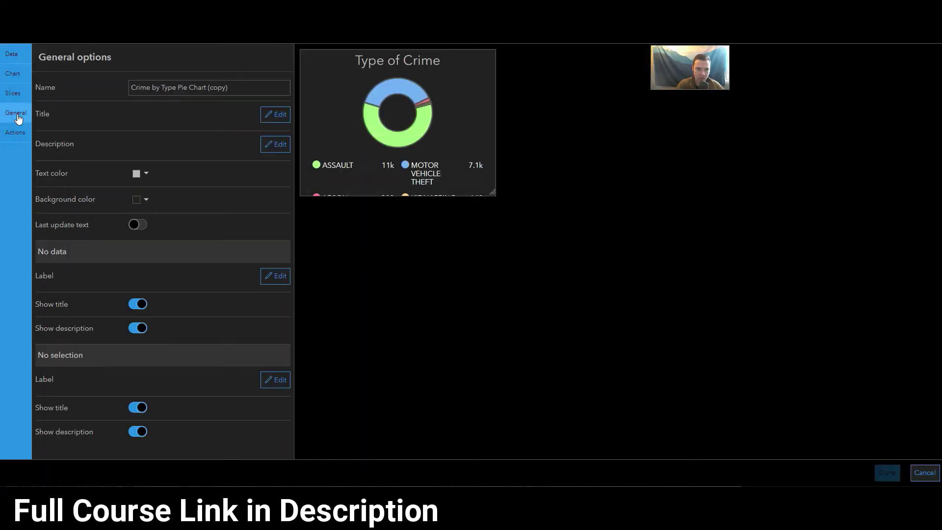
click(322, 96)
drag(322, 98, 263, 99)
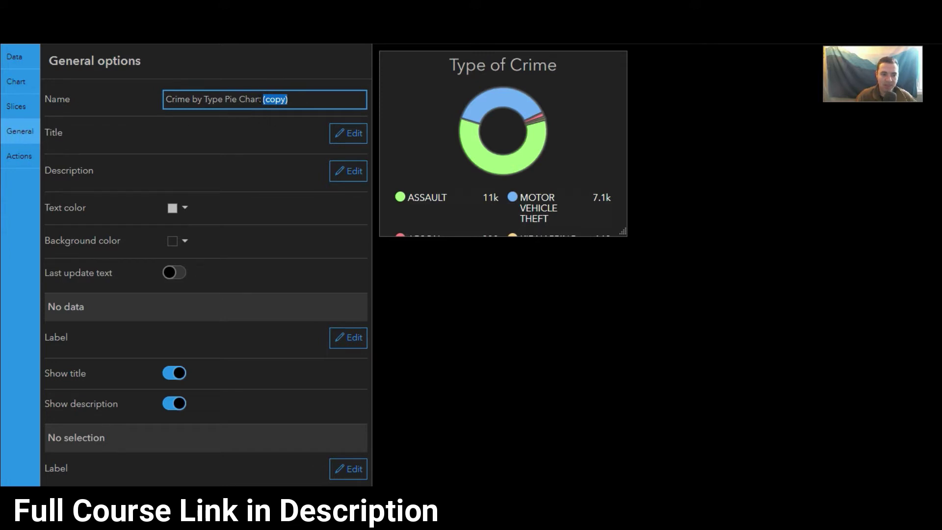
click(307, 100)
drag(307, 99, 164, 100)
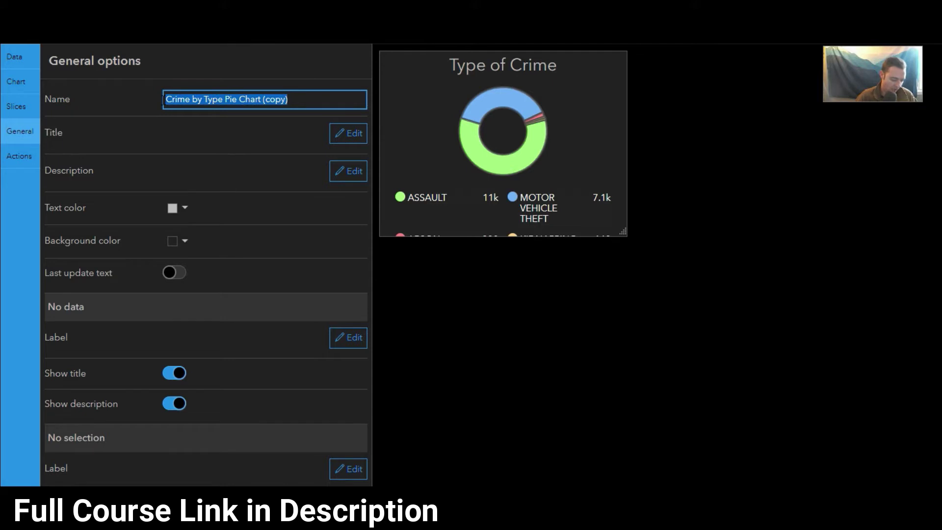
text(Arrest for)
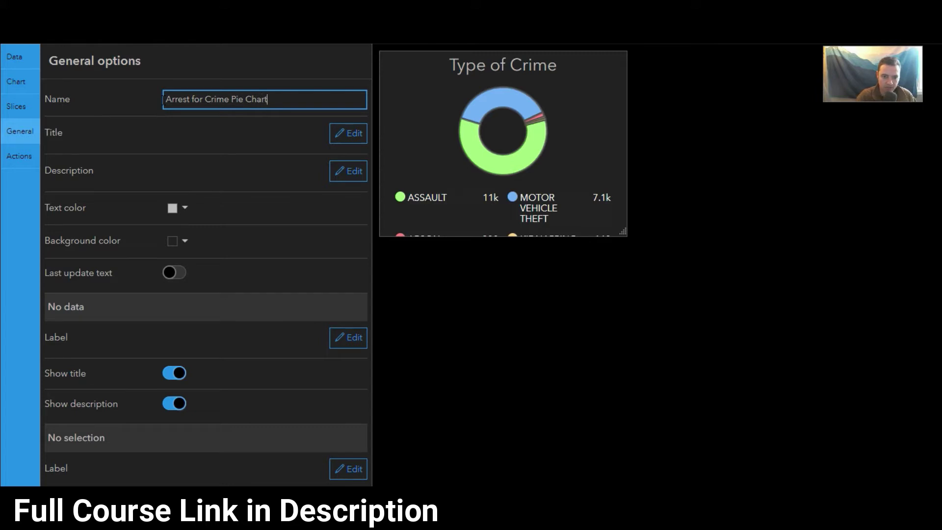
- Replace the chart's title with 'Arrest for Crime?'
click(340, 137)
drag(229, 208, 150, 209)
text(A)
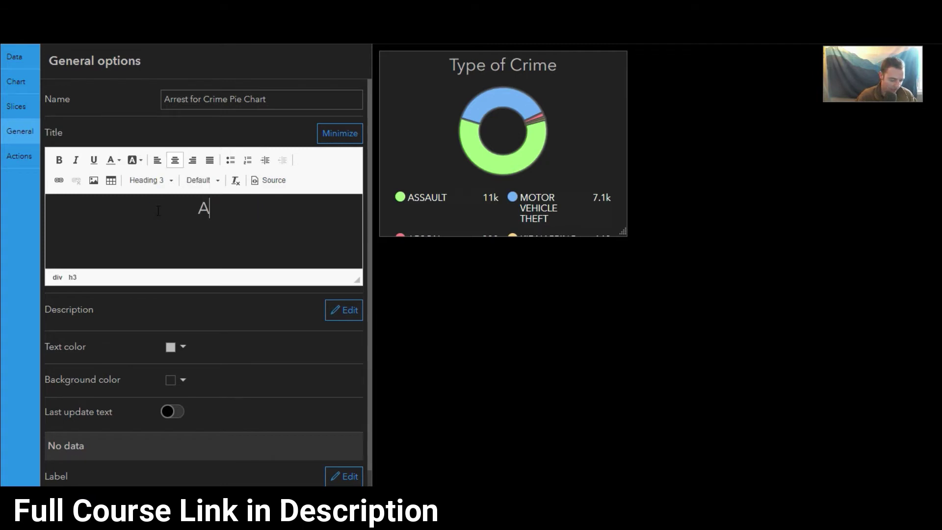
text(rrest for Crime)
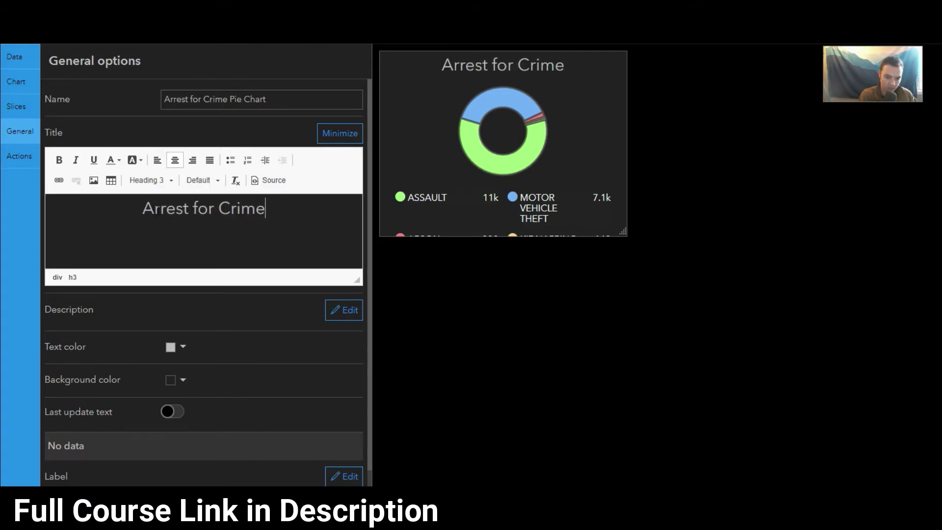
text(?)
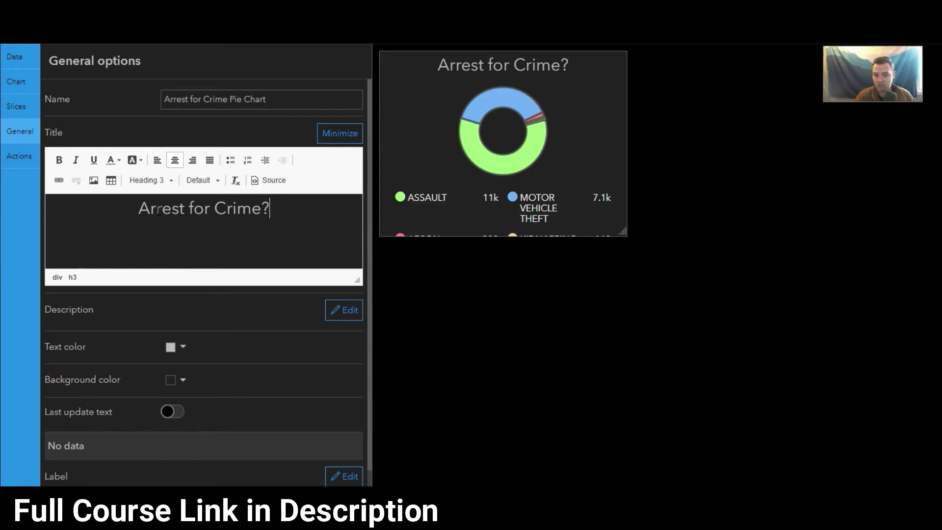
- Set the category field to Arrest (FALSE 15.5k, TRUE 3.2k) and enlarge the chart card
click(25, 89)
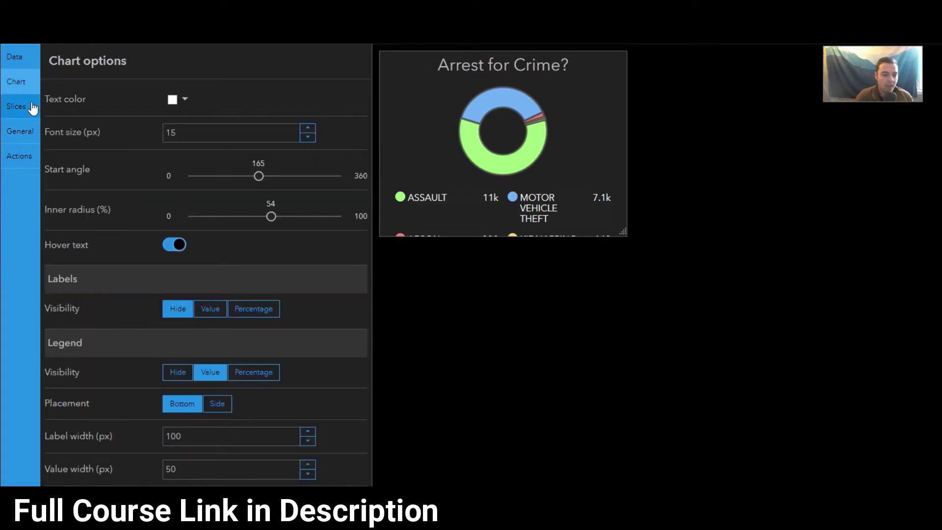
click(15, 61)
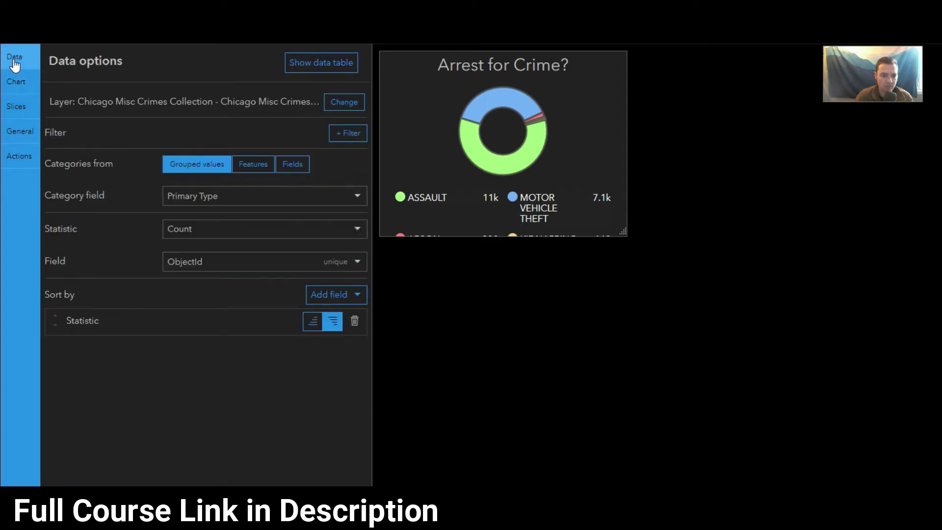
click(249, 197)
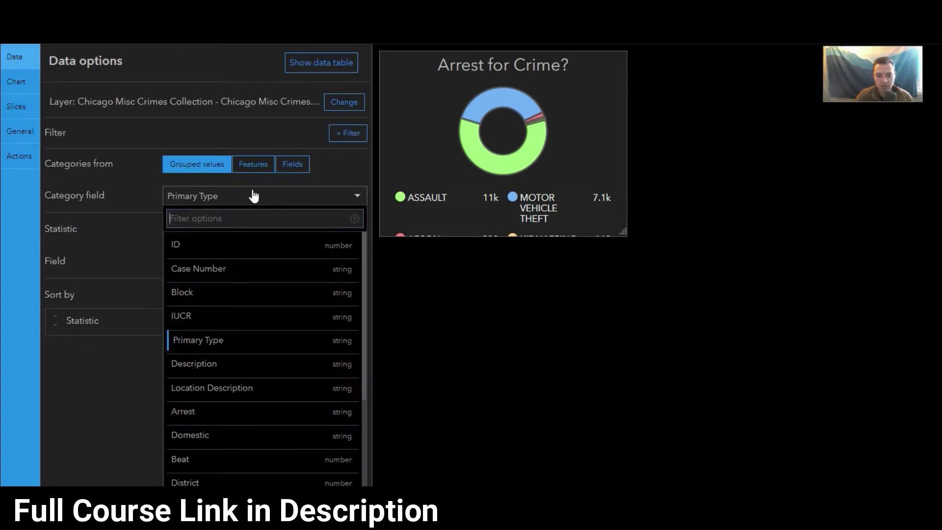
click(251, 412)
mouse_move(531, 145)
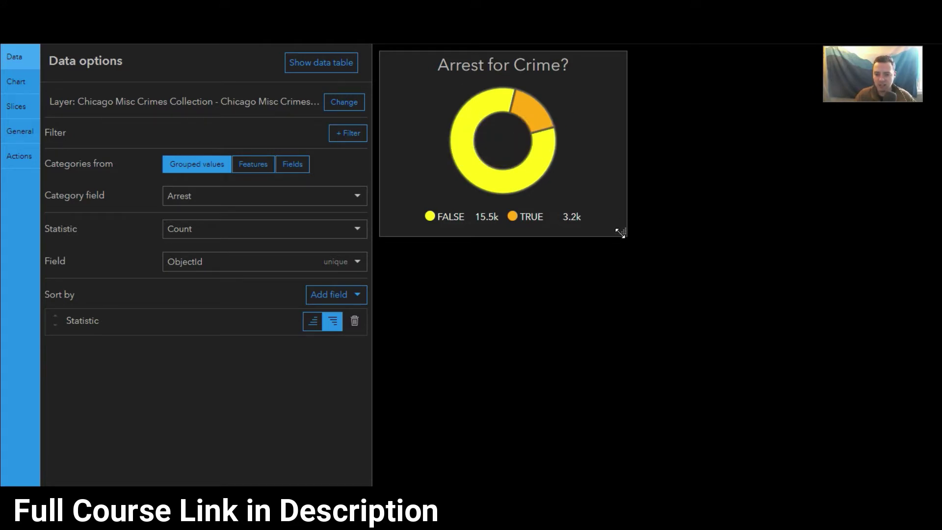
drag(621, 233, 647, 302)
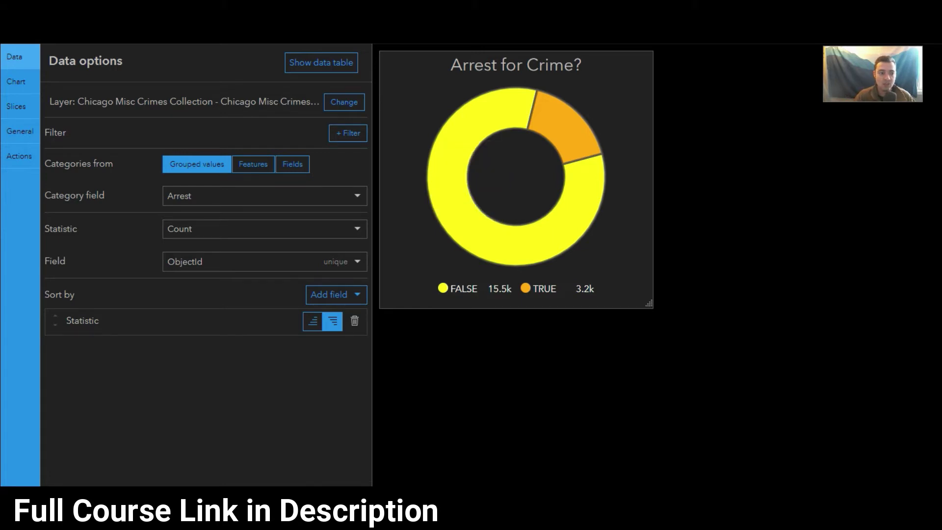
- Colour the FALSE slice pink and the TRUE slice light green (#a3ff73), then finish editing
click(25, 115)
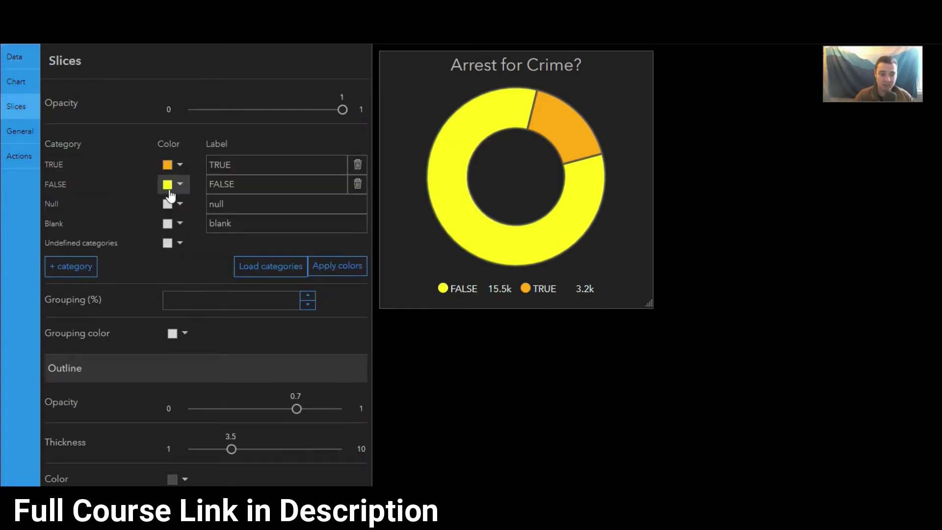
click(169, 185)
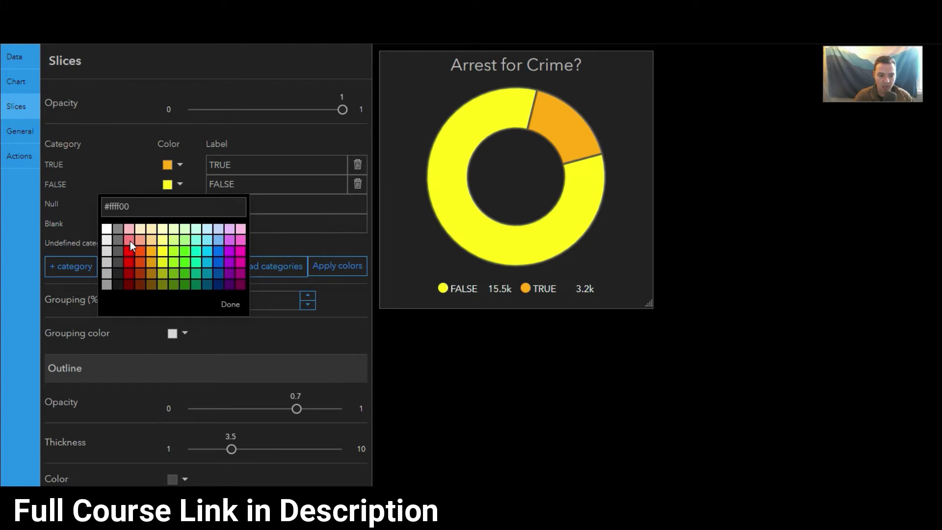
click(130, 240)
click(165, 167)
click(167, 167)
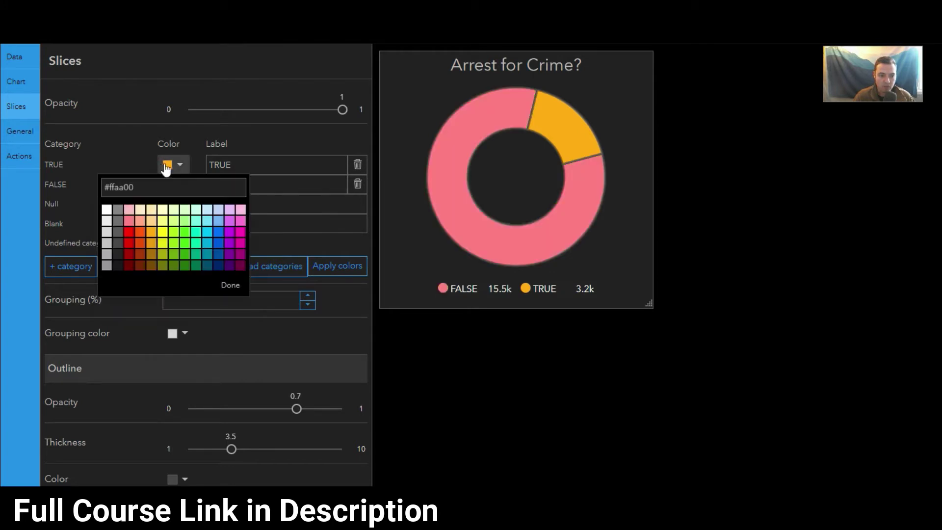
click(185, 224)
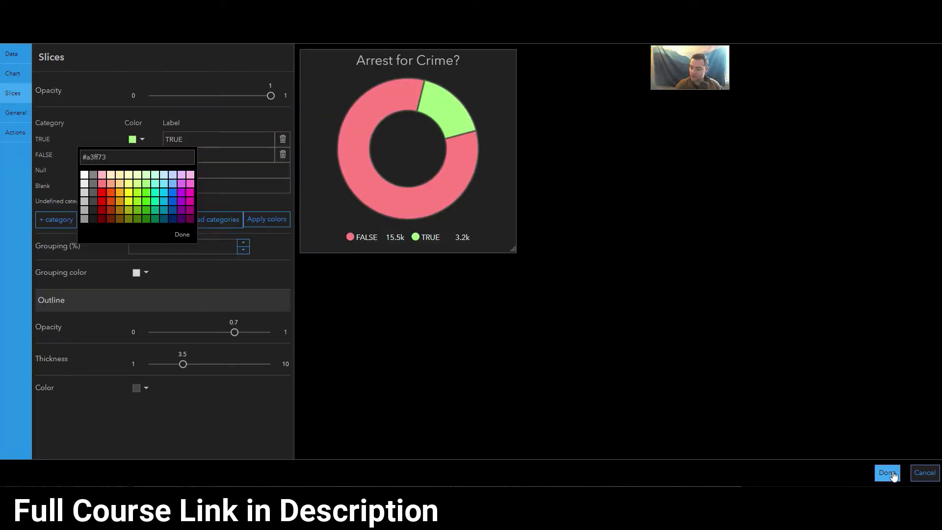
click(888, 474)
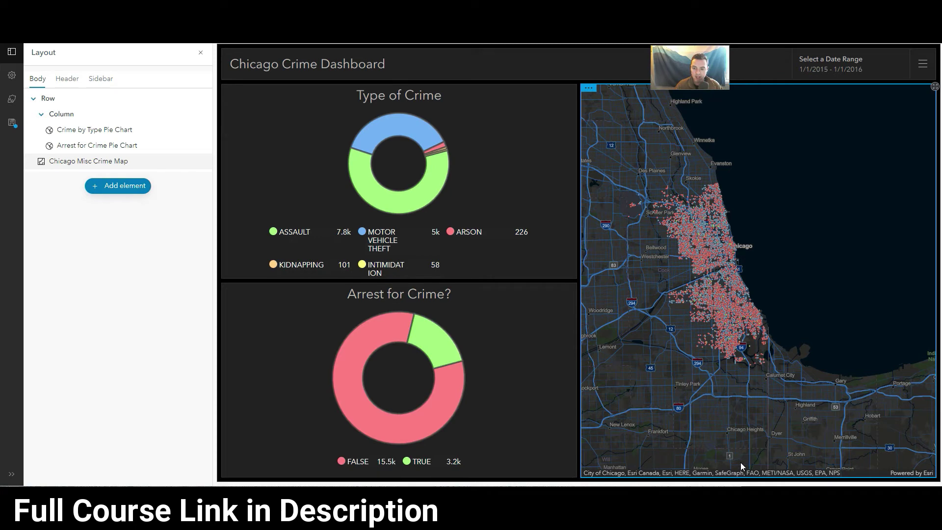